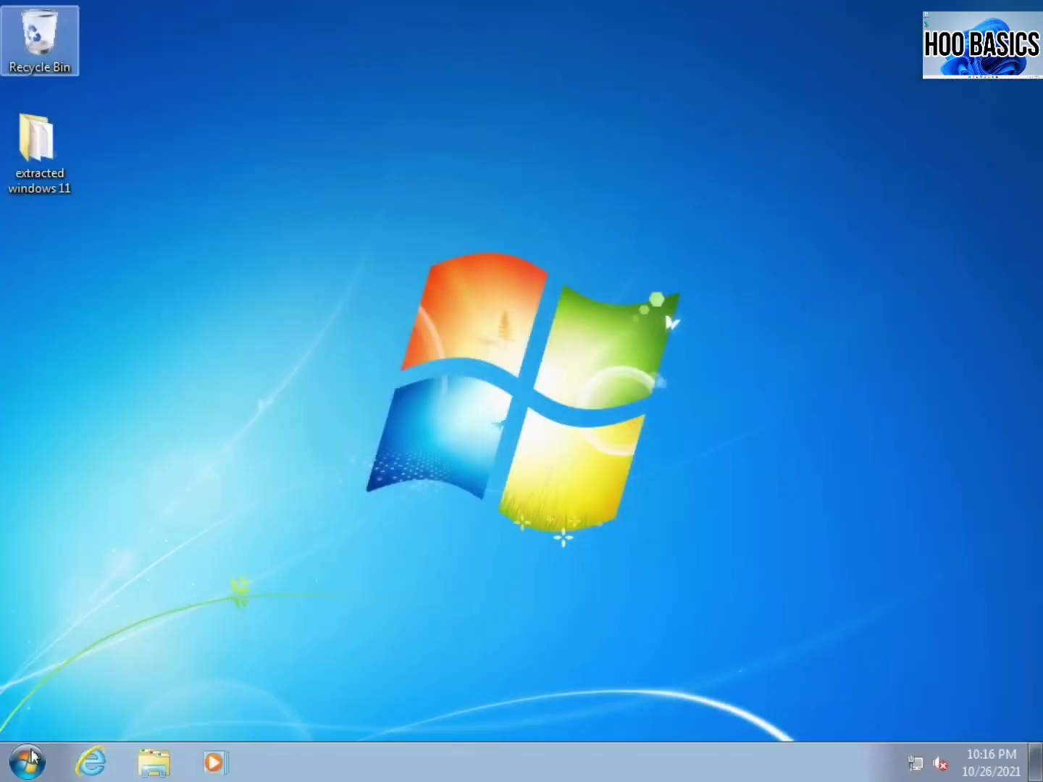
View the computer's system information from the Computer entry's Properties, then close it
click(30, 757)
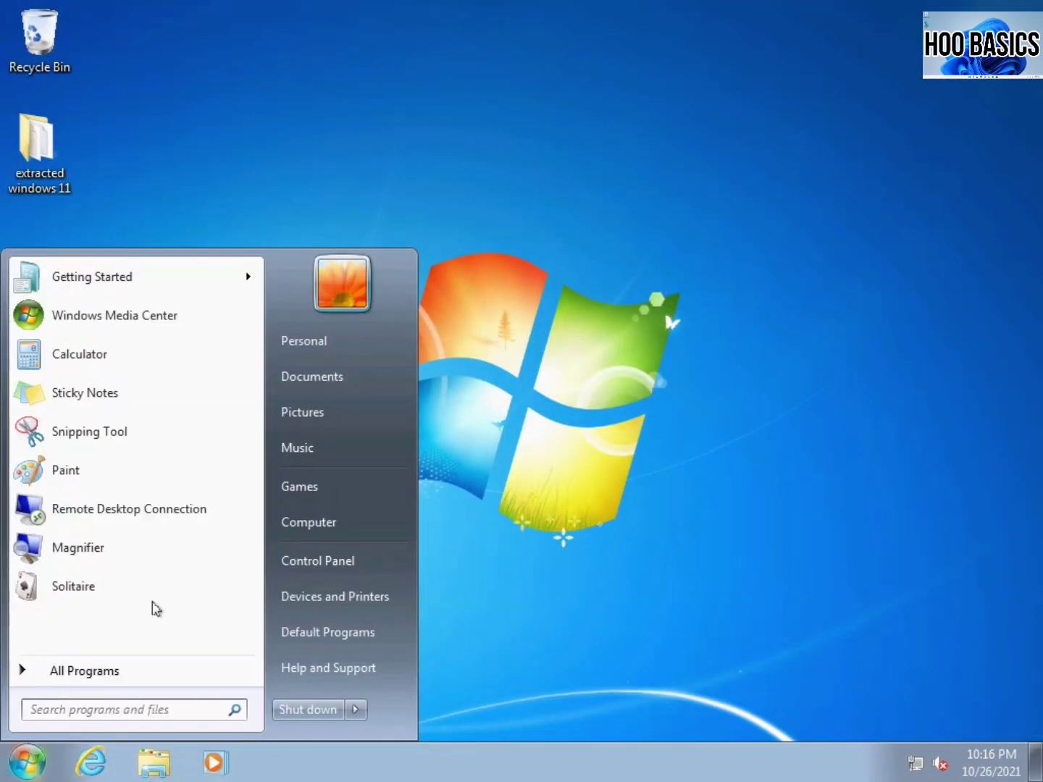
right_click(297, 519)
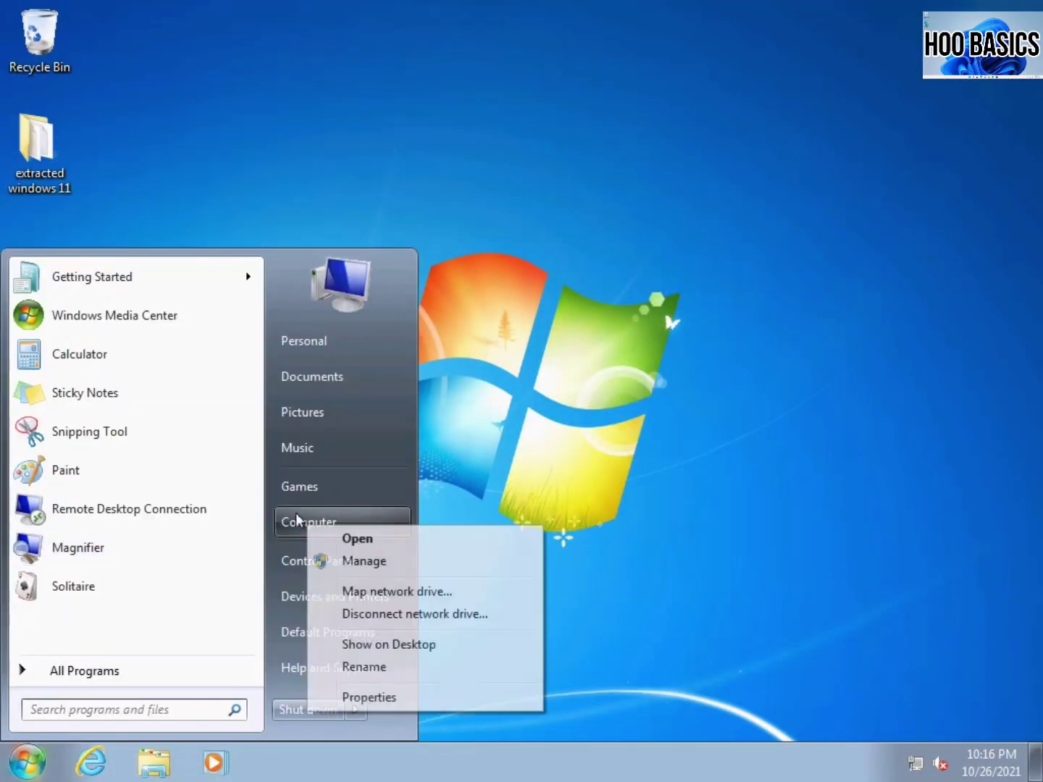
click(355, 698)
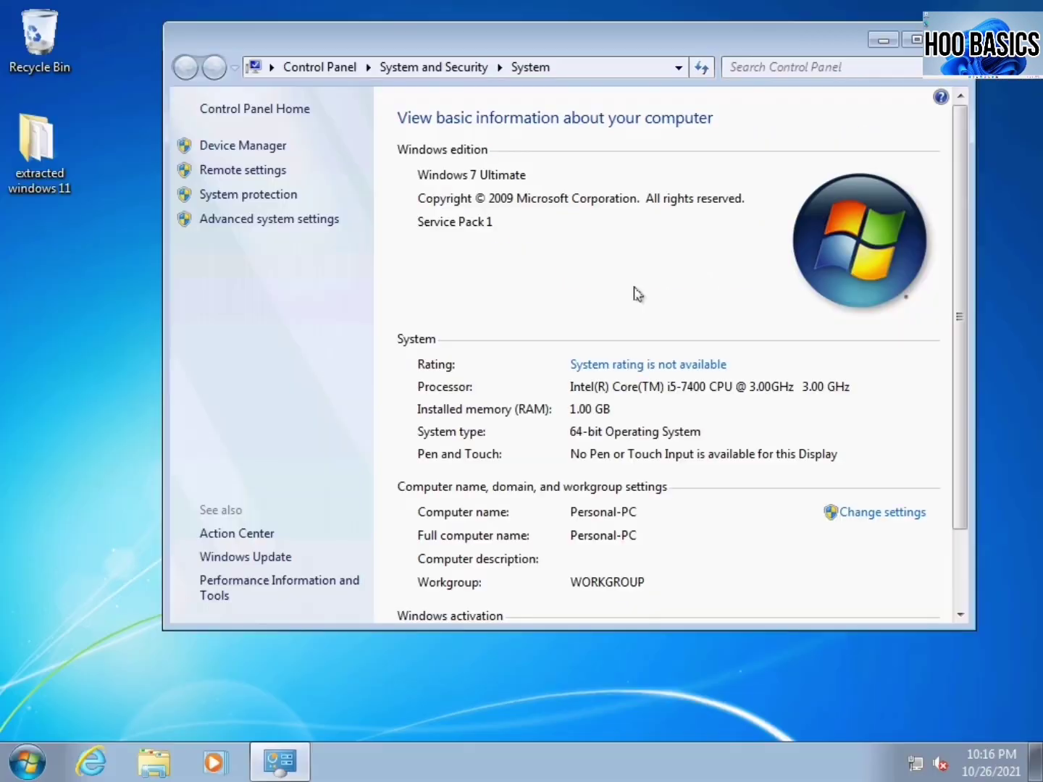
scroll(636, 293, down, 3)
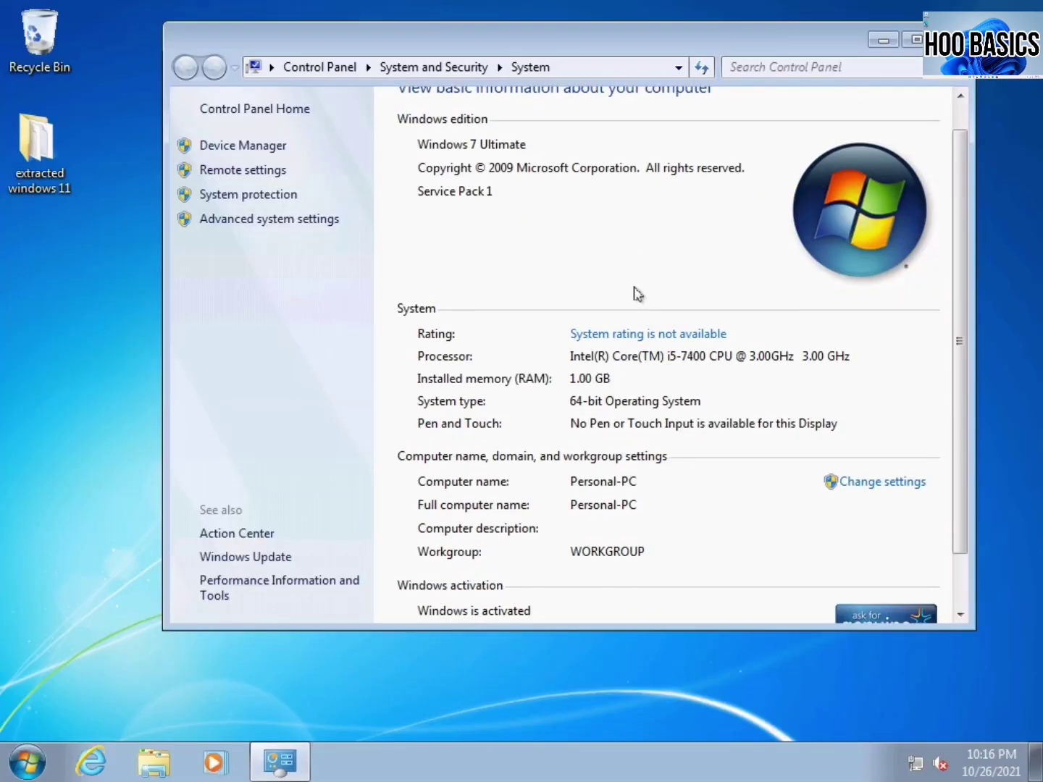
scroll(636, 292, down, 2)
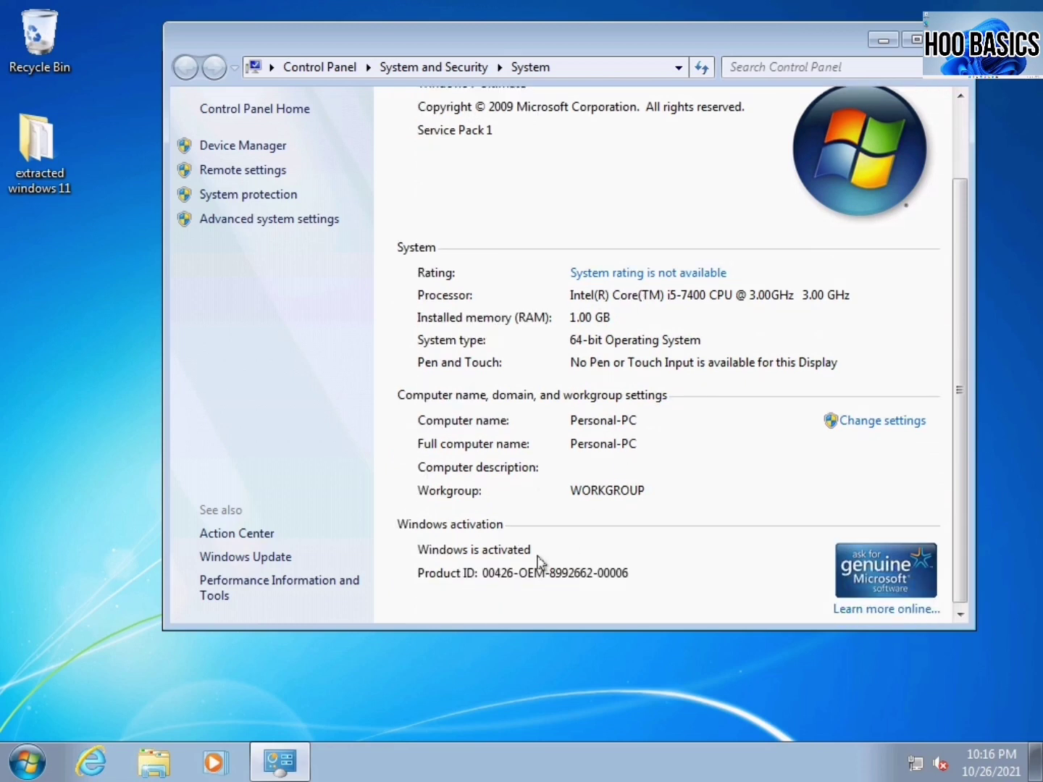
scroll(538, 561, up, 3)
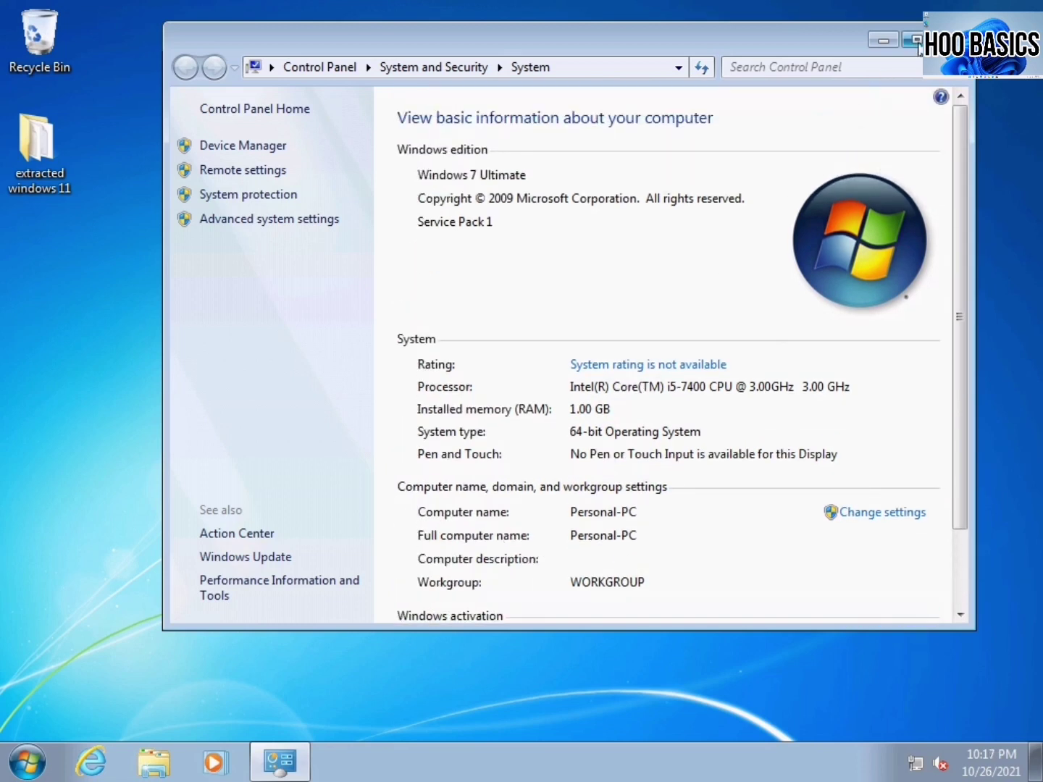
click(951, 40)
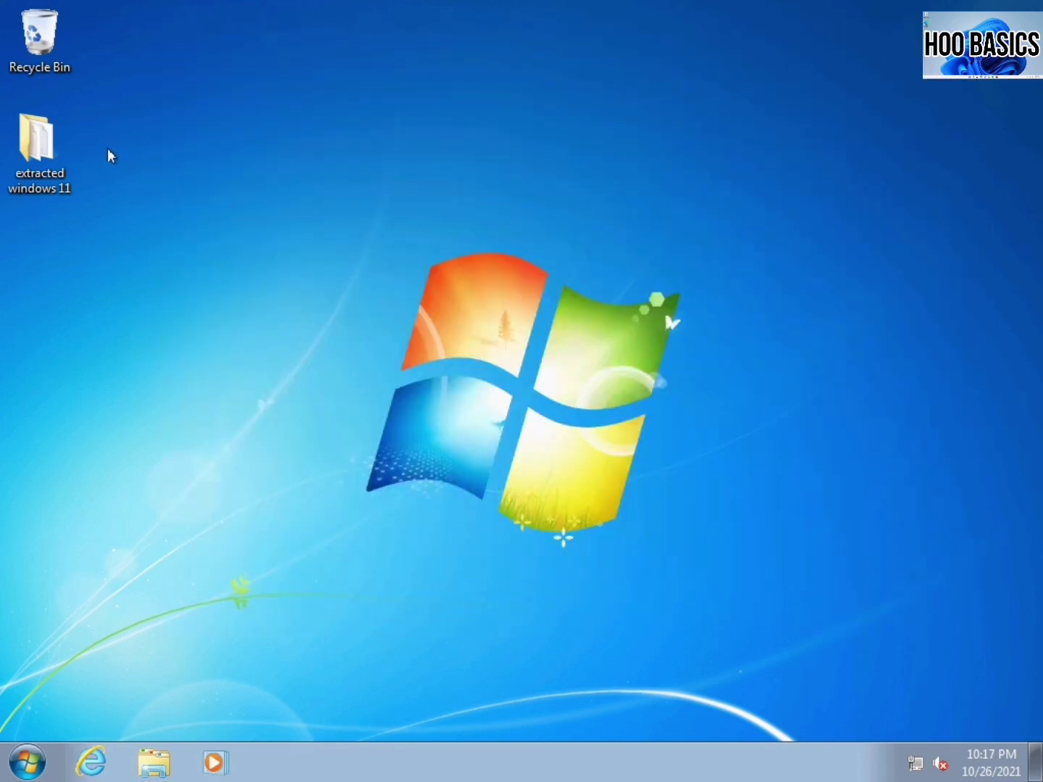
Compare the installer files on DVD Drive (D:) with the extracted windows 11 folder
click(39, 140)
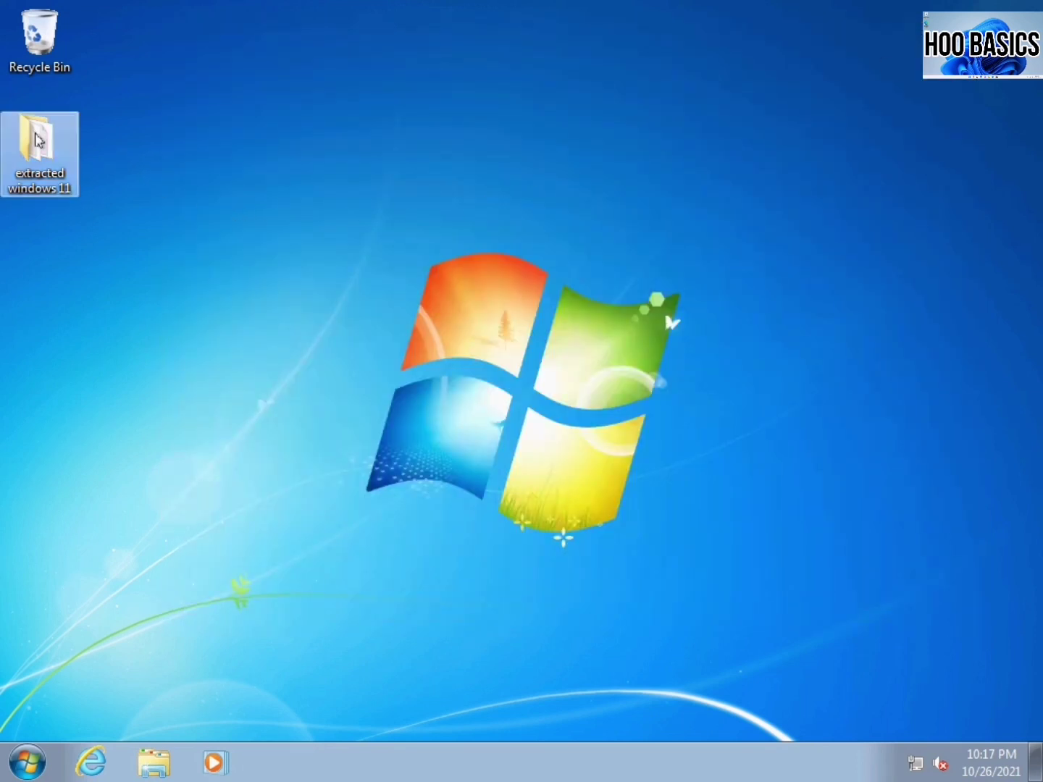
click(27, 763)
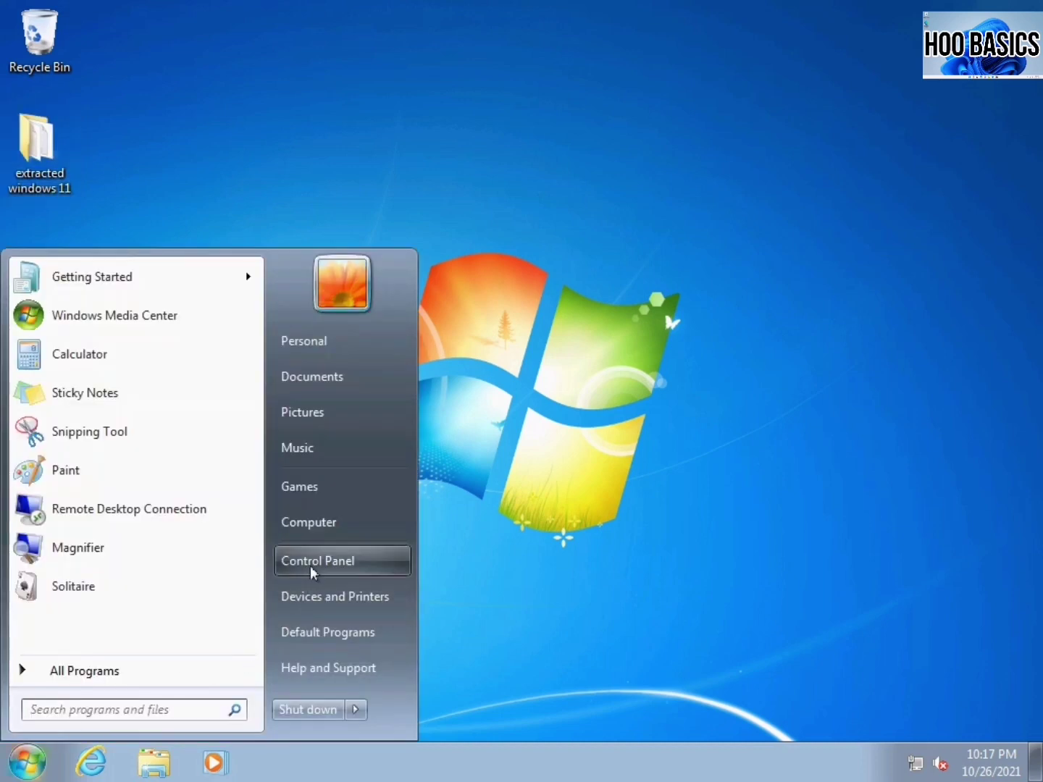
click(308, 526)
click(617, 305)
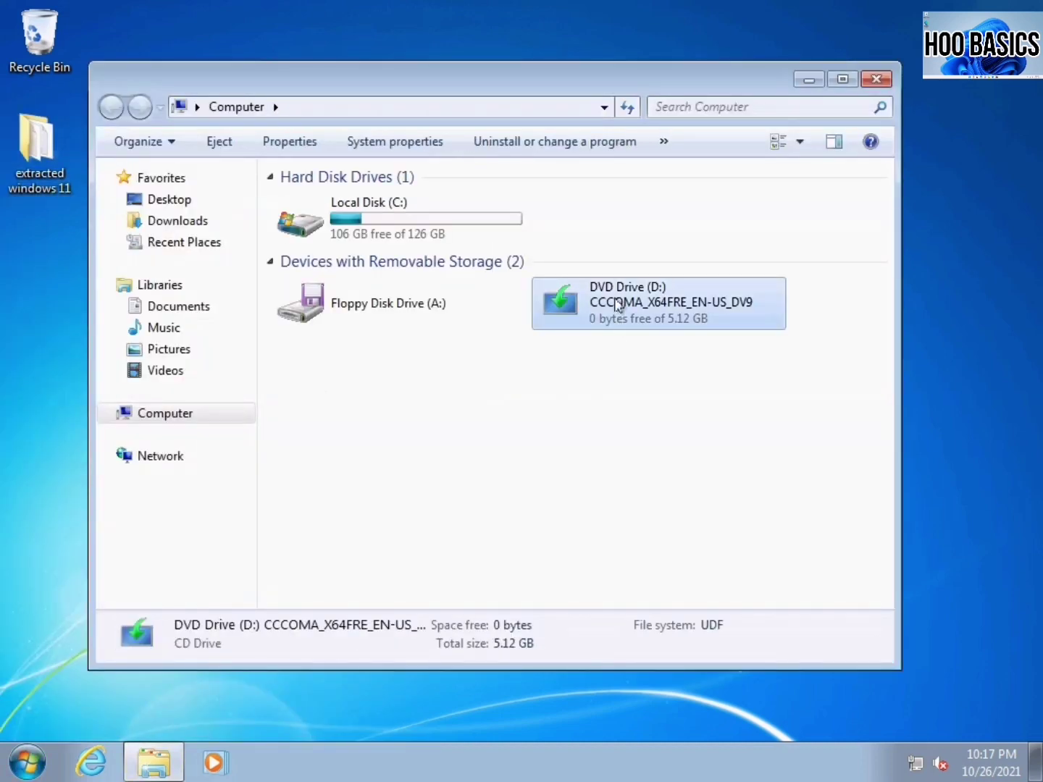
double_click(615, 304)
drag(557, 77, 620, 67)
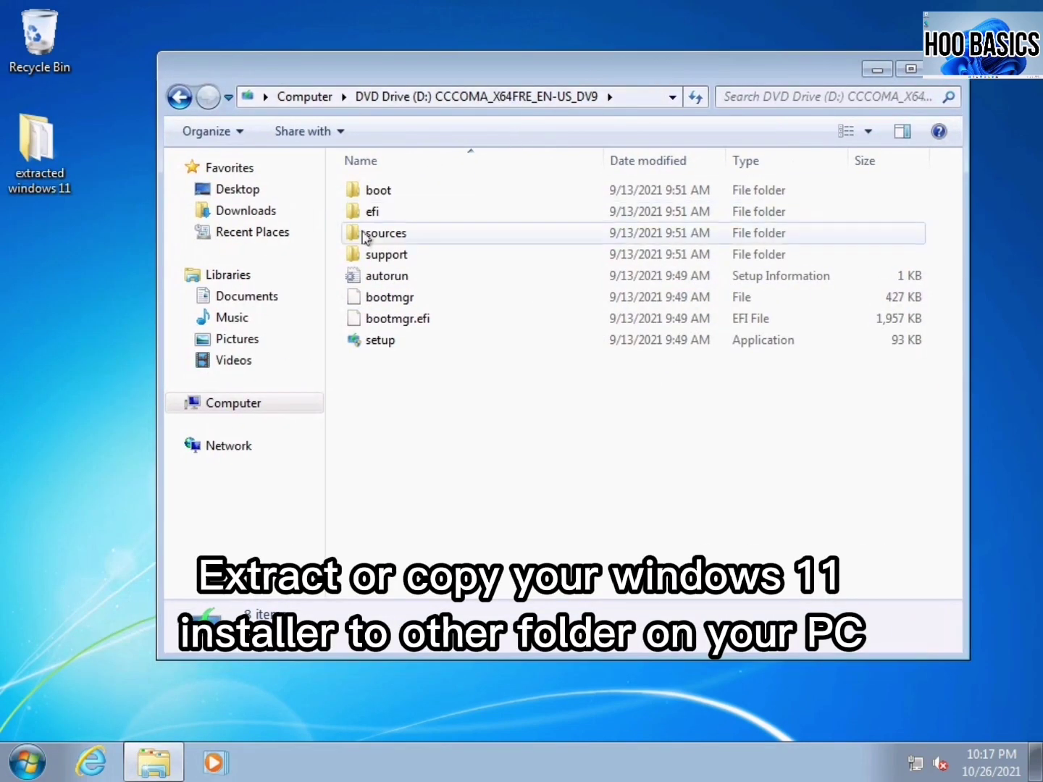
drag(416, 384, 408, 193)
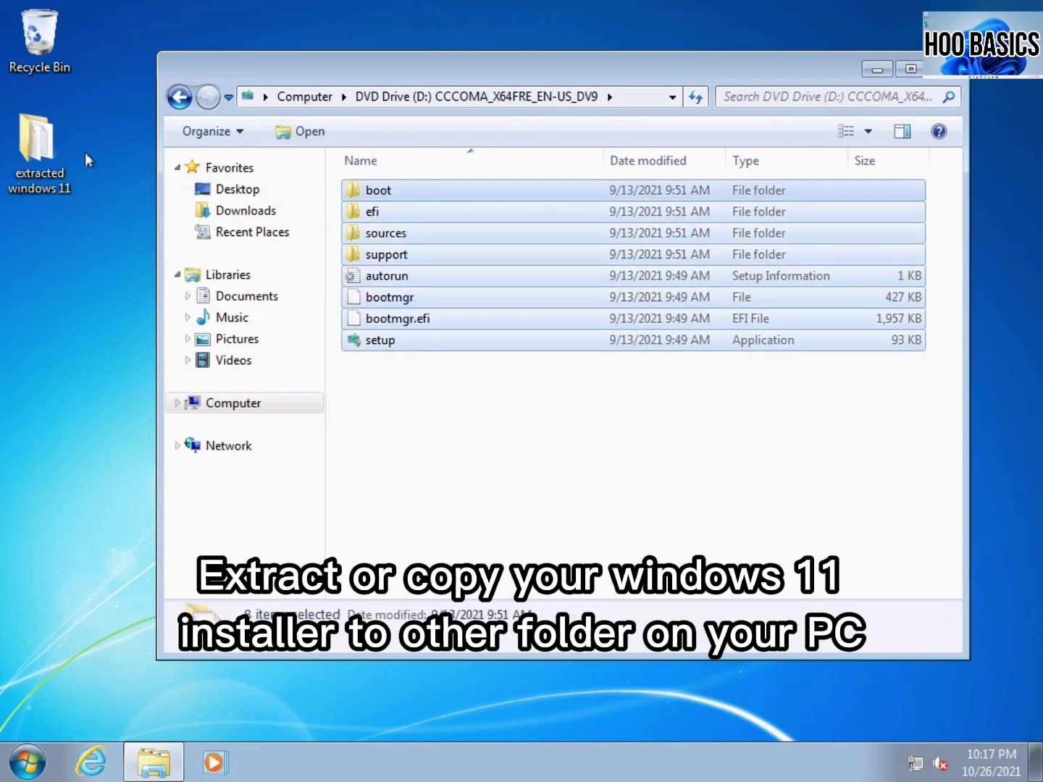
double_click(23, 149)
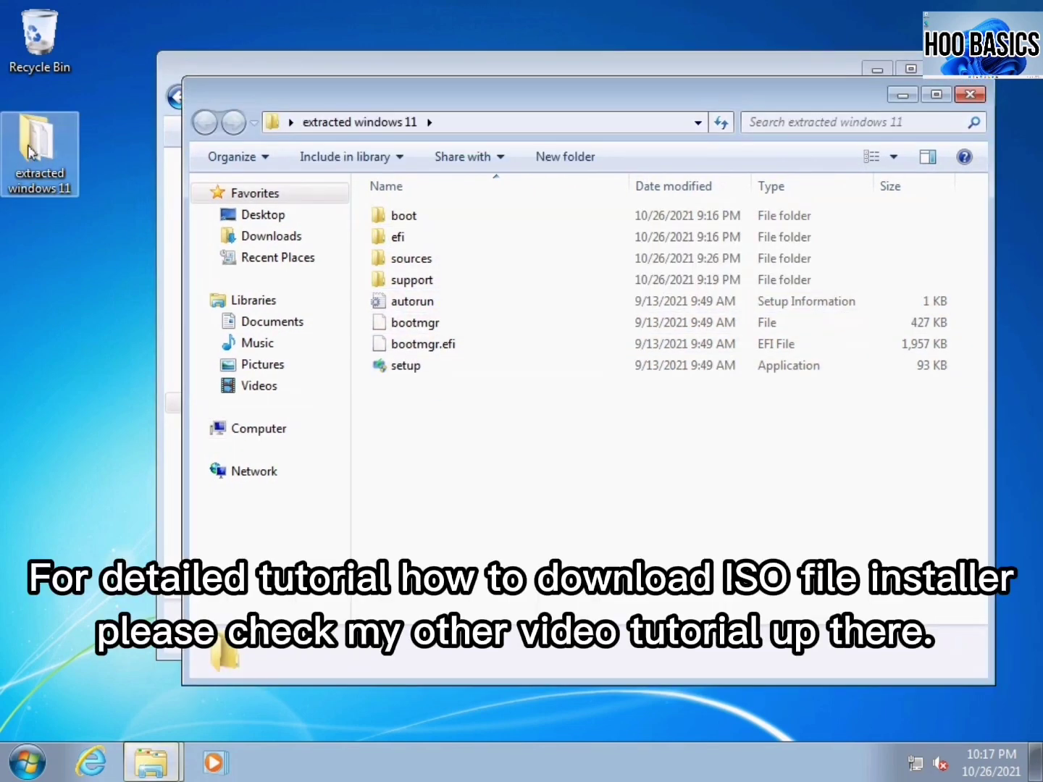
drag(398, 404, 394, 212)
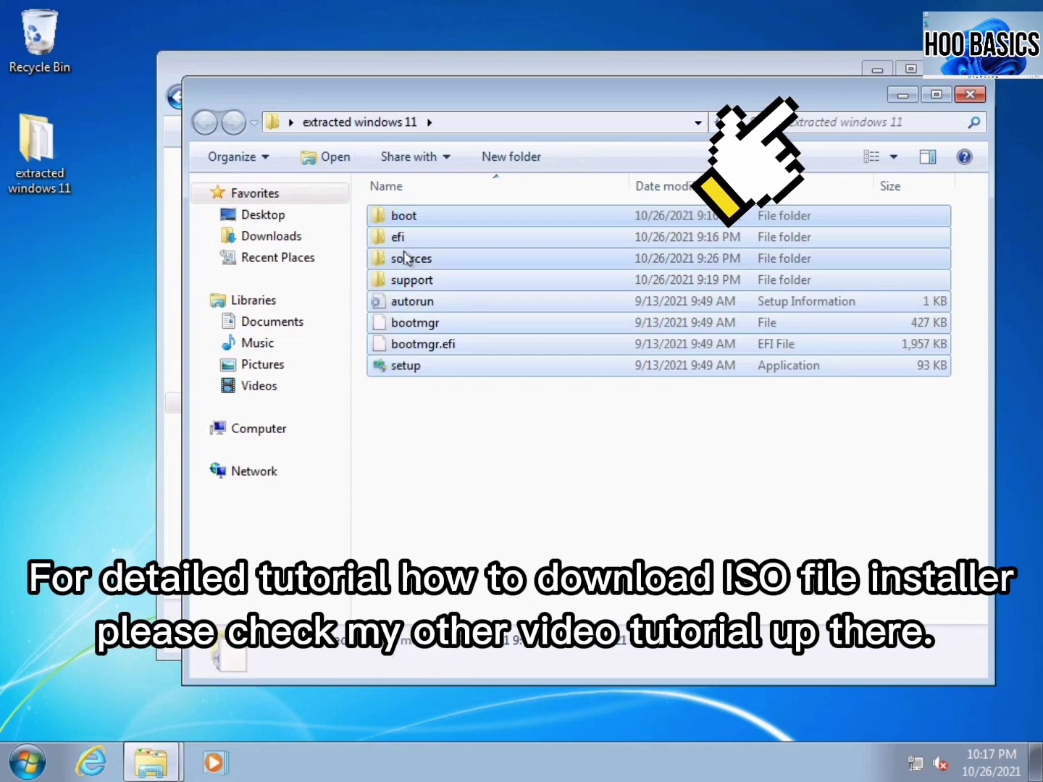
Close the DVD and extracted windows 11 windows and refresh the desktop
click(970, 95)
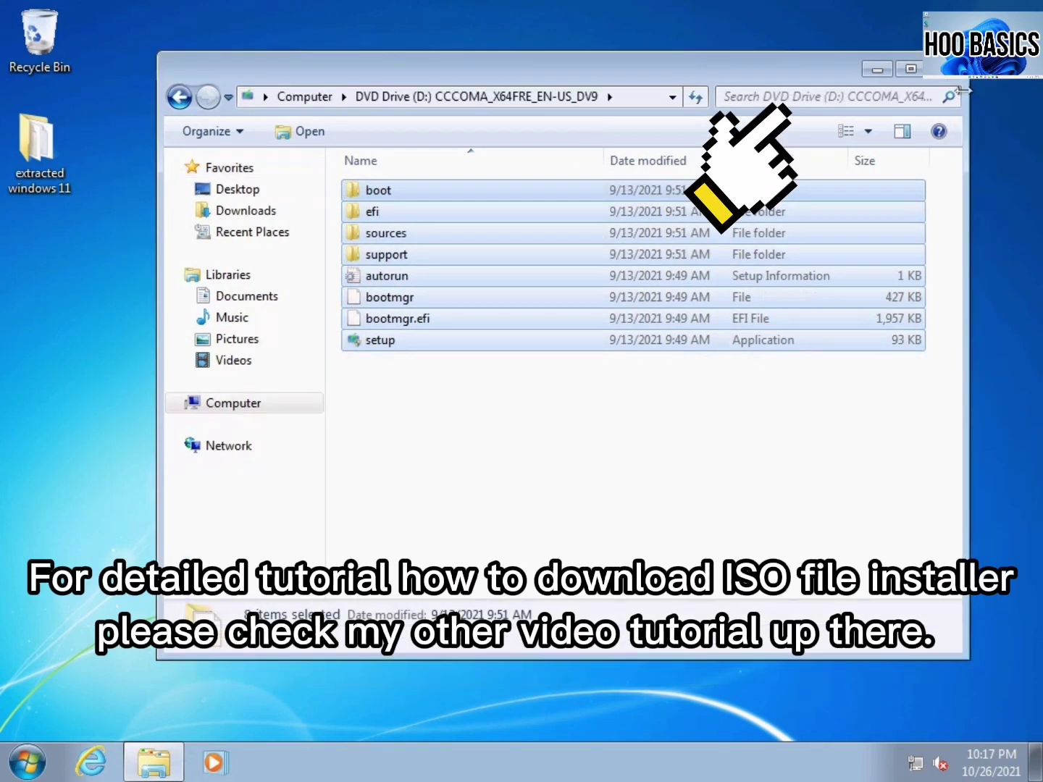
click(952, 73)
right_click(252, 166)
click(312, 220)
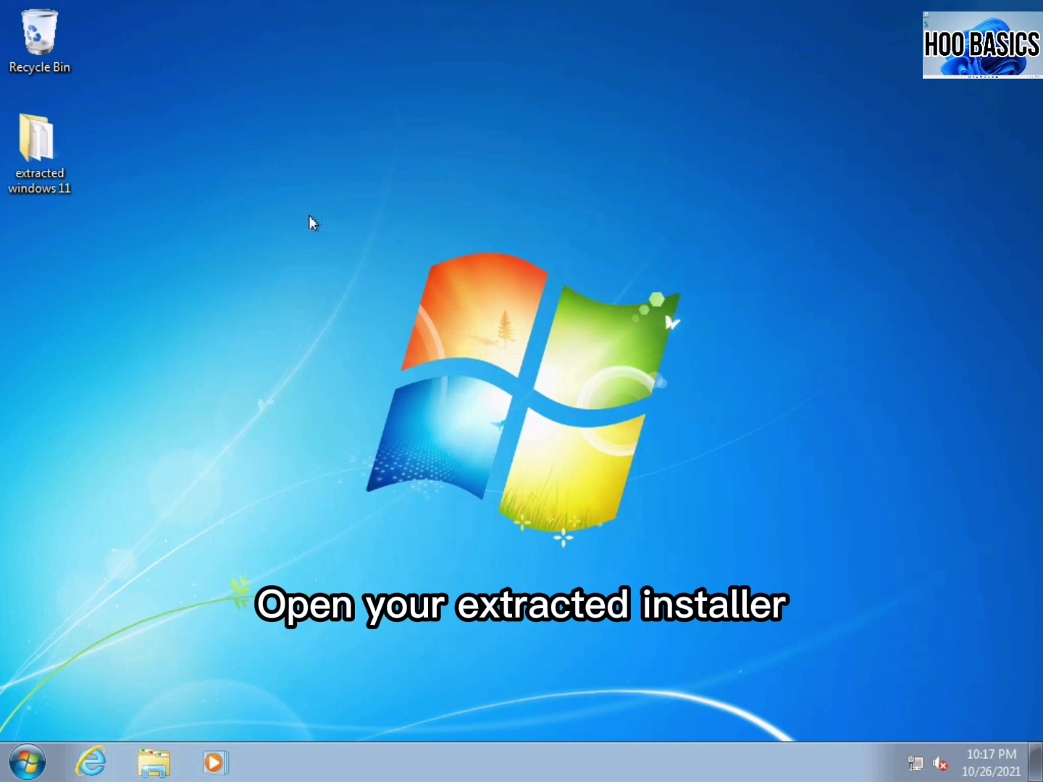
Delete appraiserres.dll from extracted windows 11\sources, then go back to the extracted folder
double_click(42, 149)
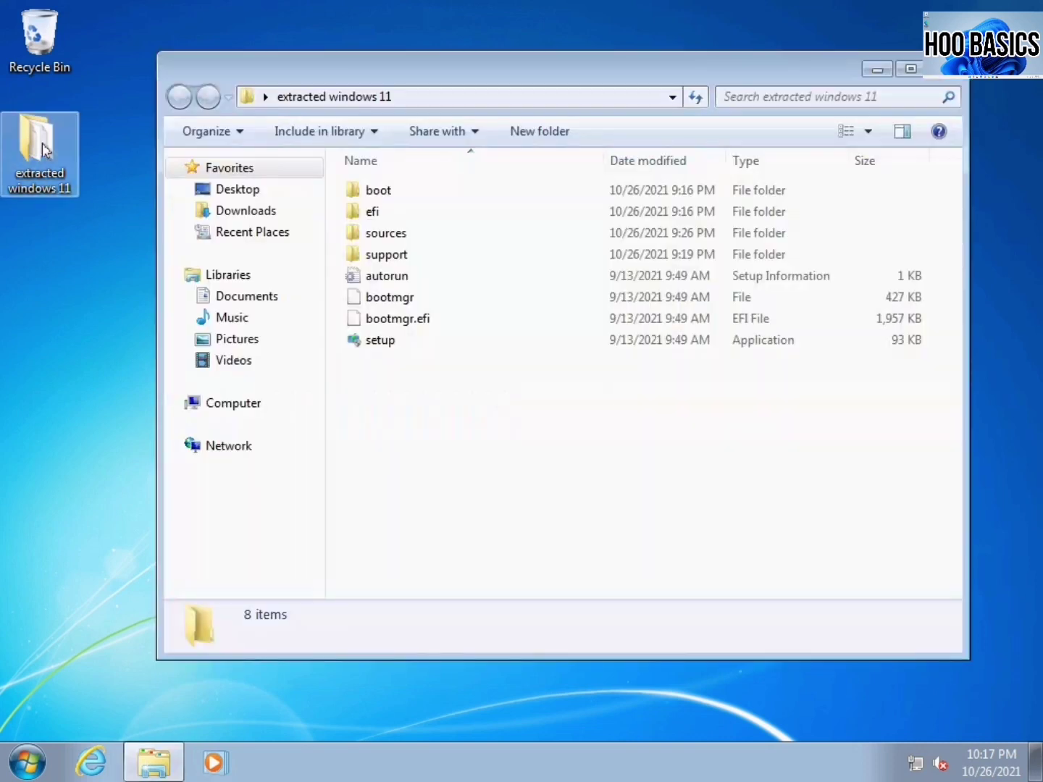
click(386, 242)
double_click(385, 241)
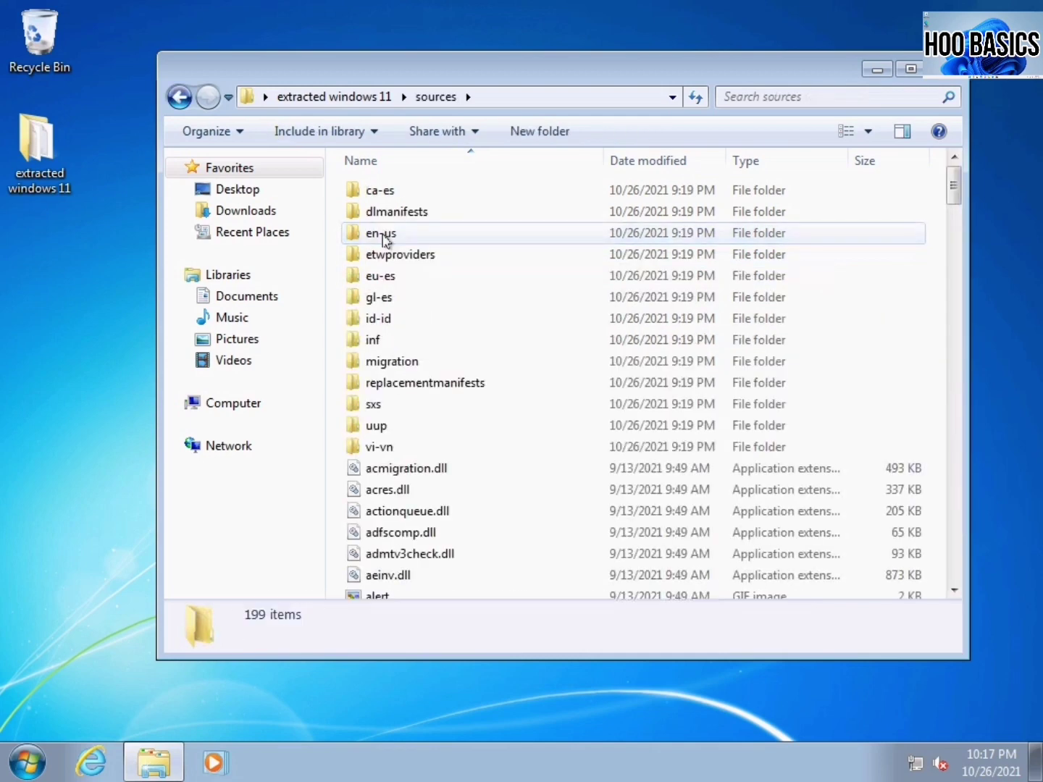
scroll(596, 499, down, 3)
scroll(598, 494, down, 2)
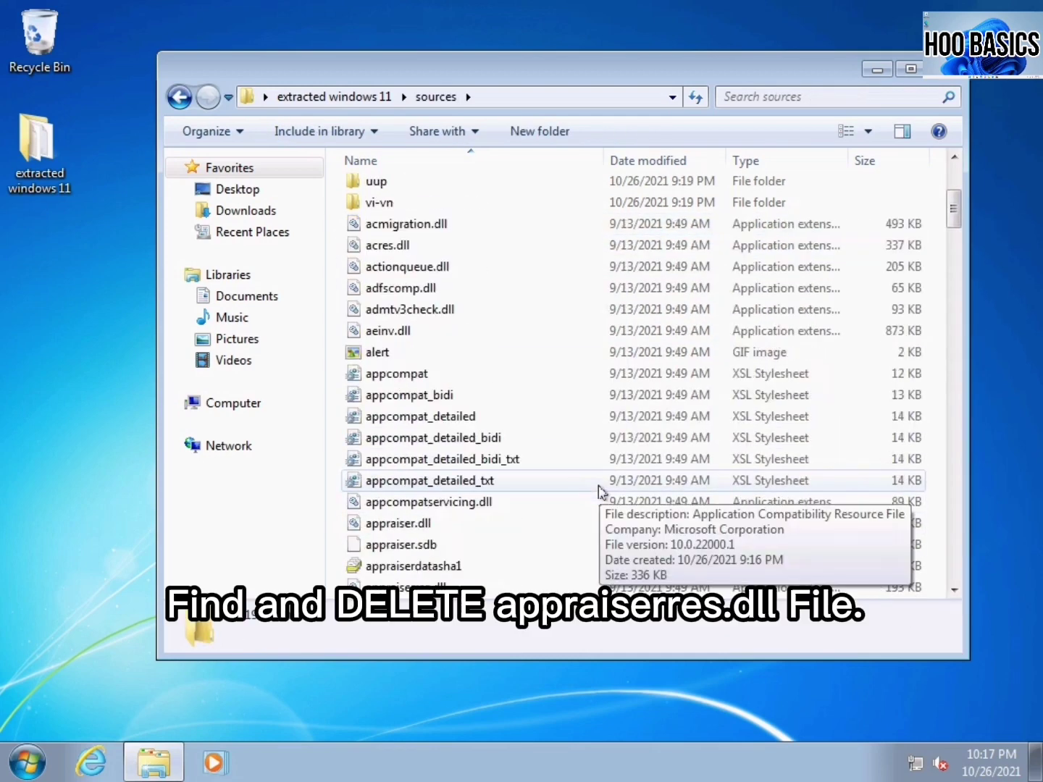
click(421, 525)
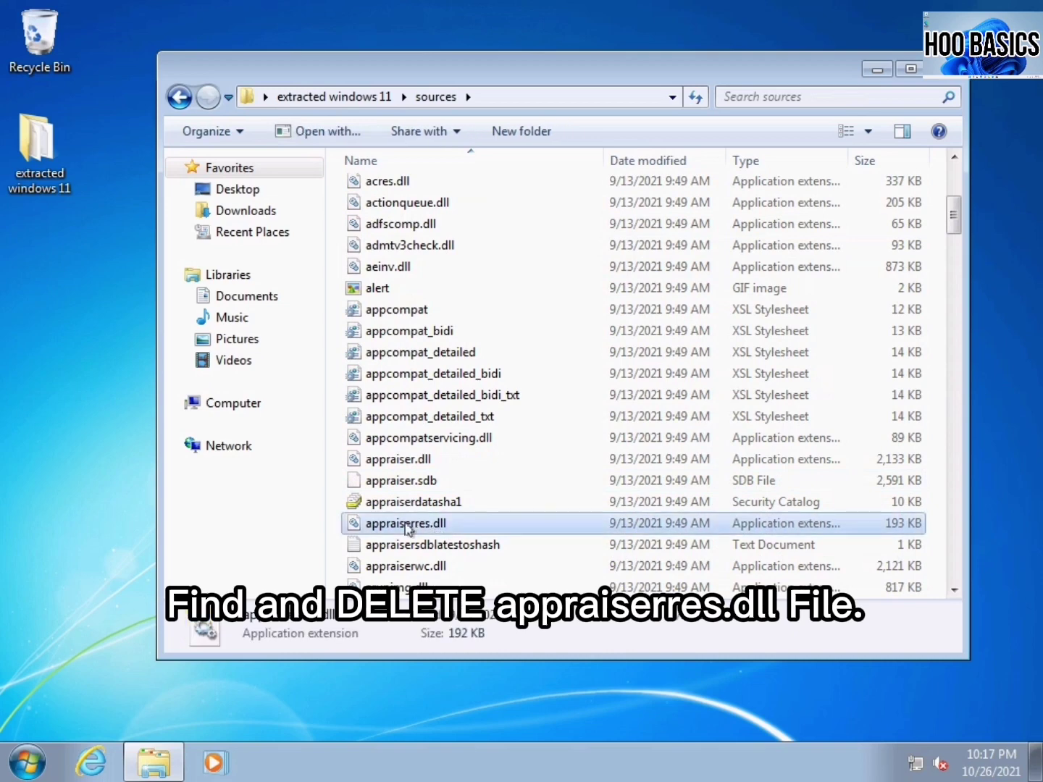
right_click(435, 529)
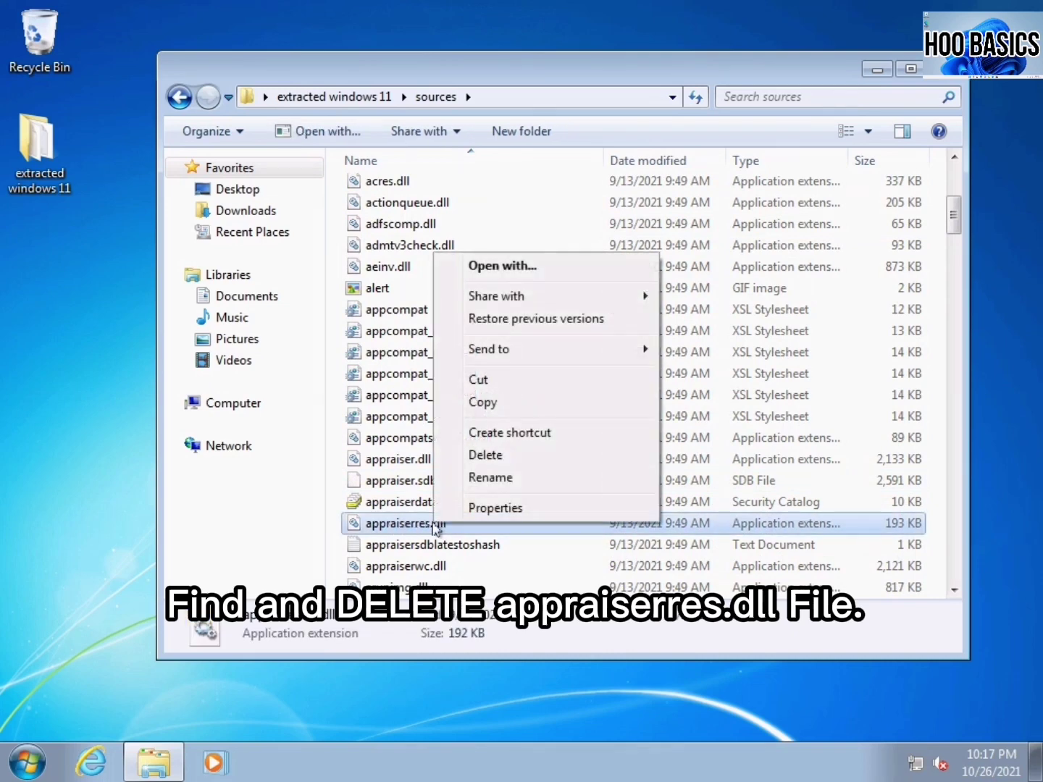
click(479, 457)
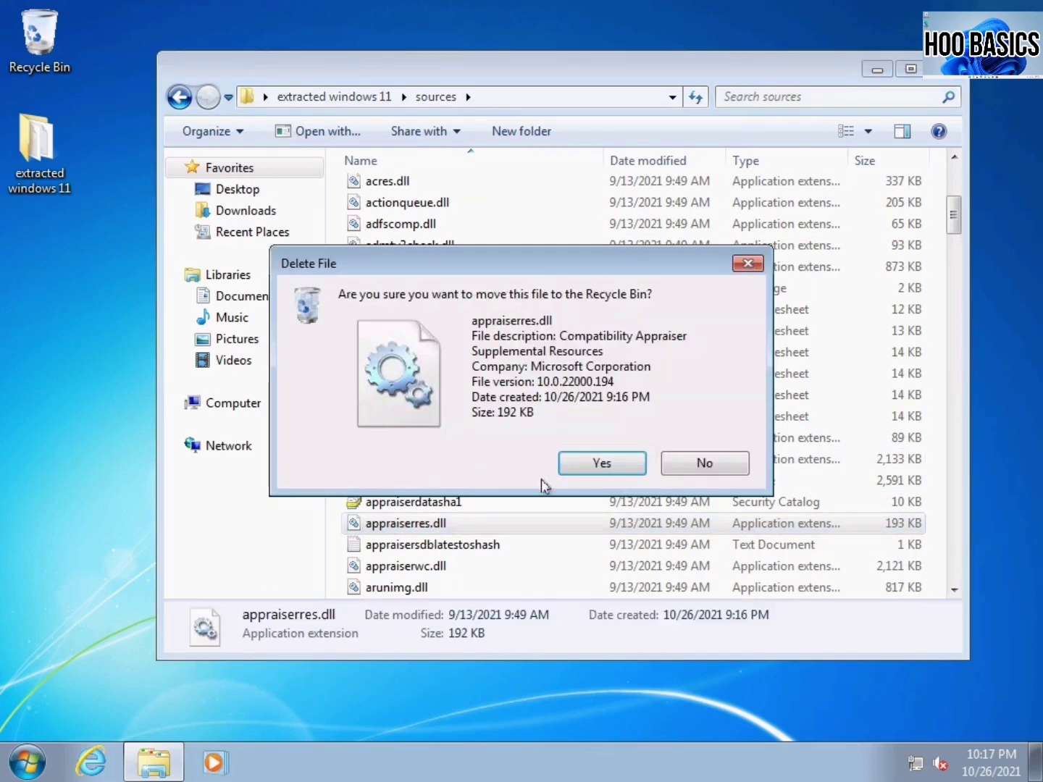
click(601, 470)
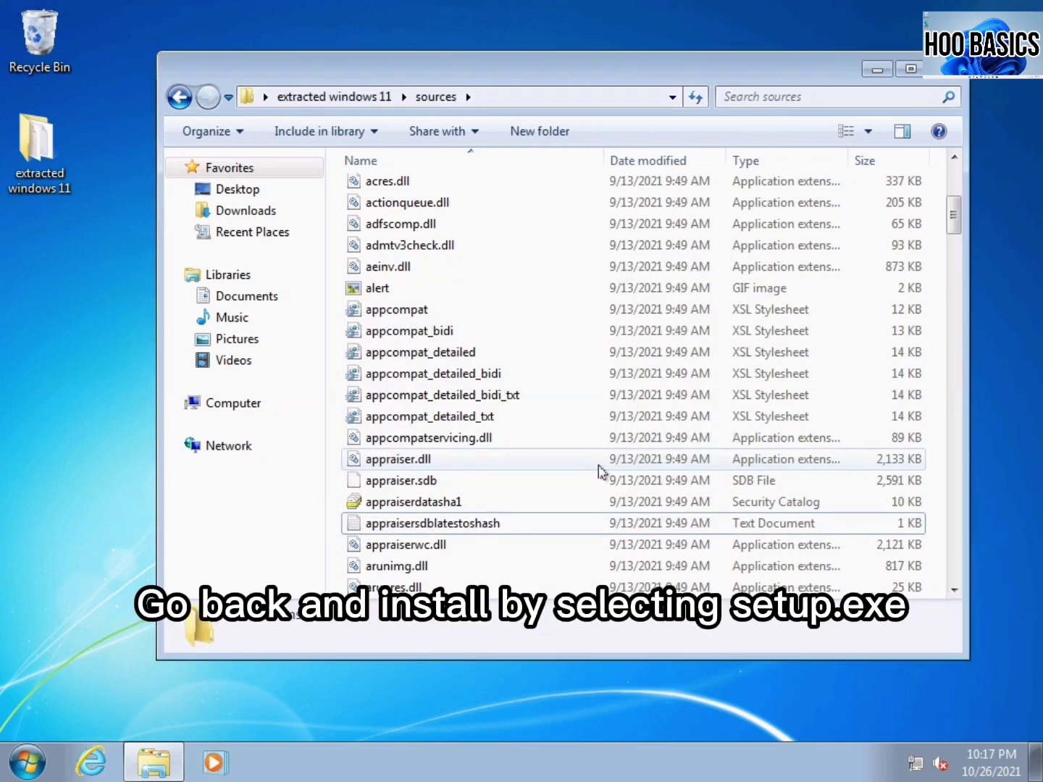
click(179, 98)
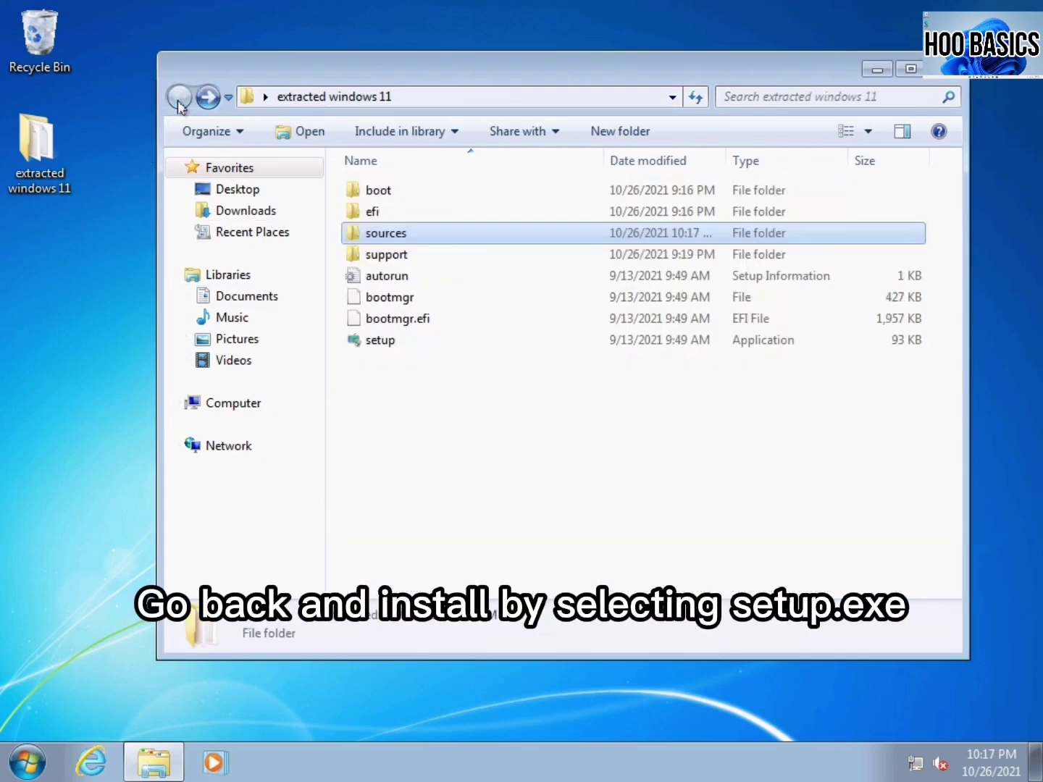
Run setup from the extracted windows 11 folder as administrator, approving the UAC prompt
click(409, 373)
click(380, 341)
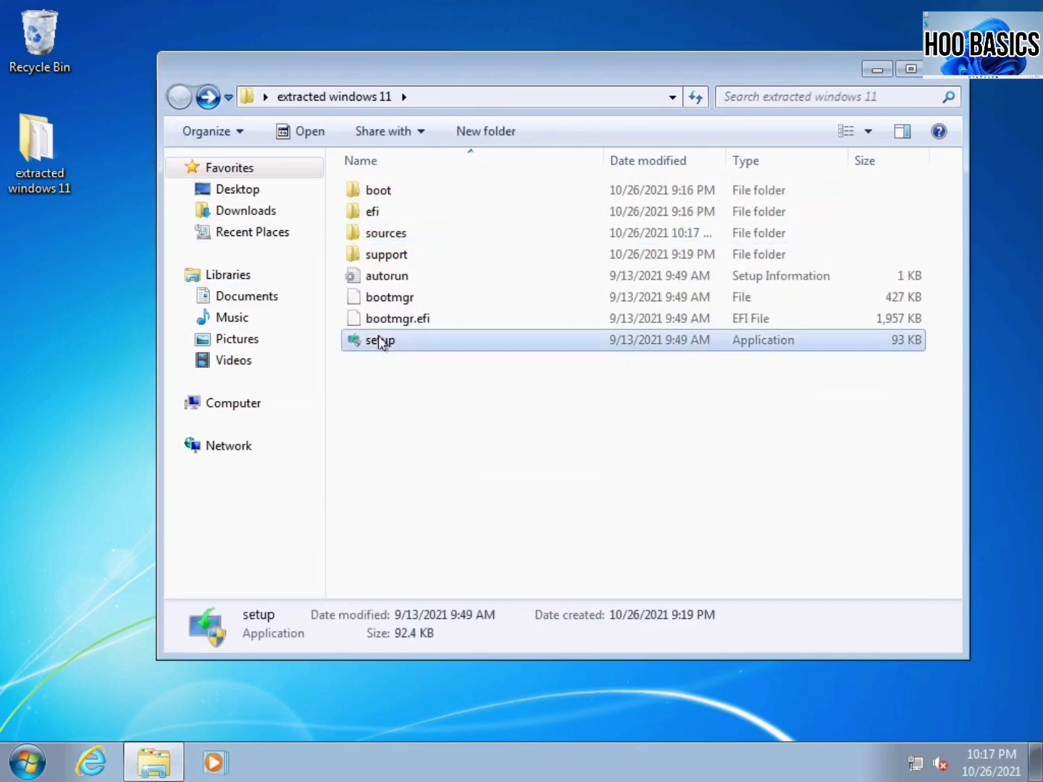
right_click(380, 340)
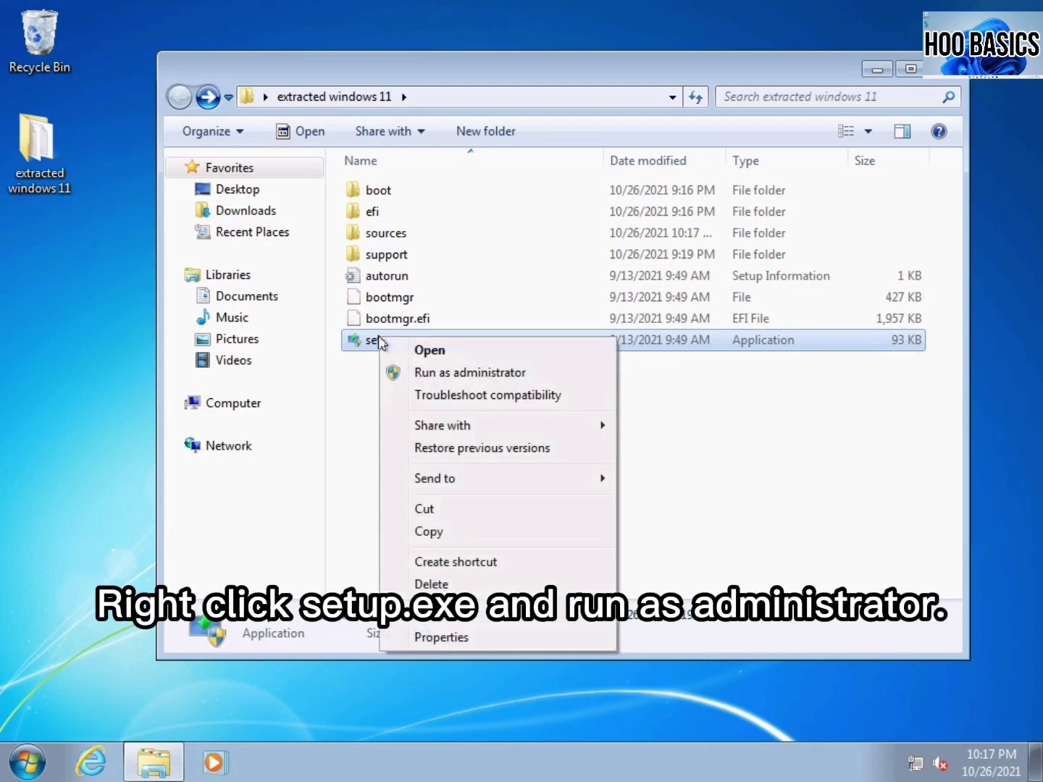
click(439, 373)
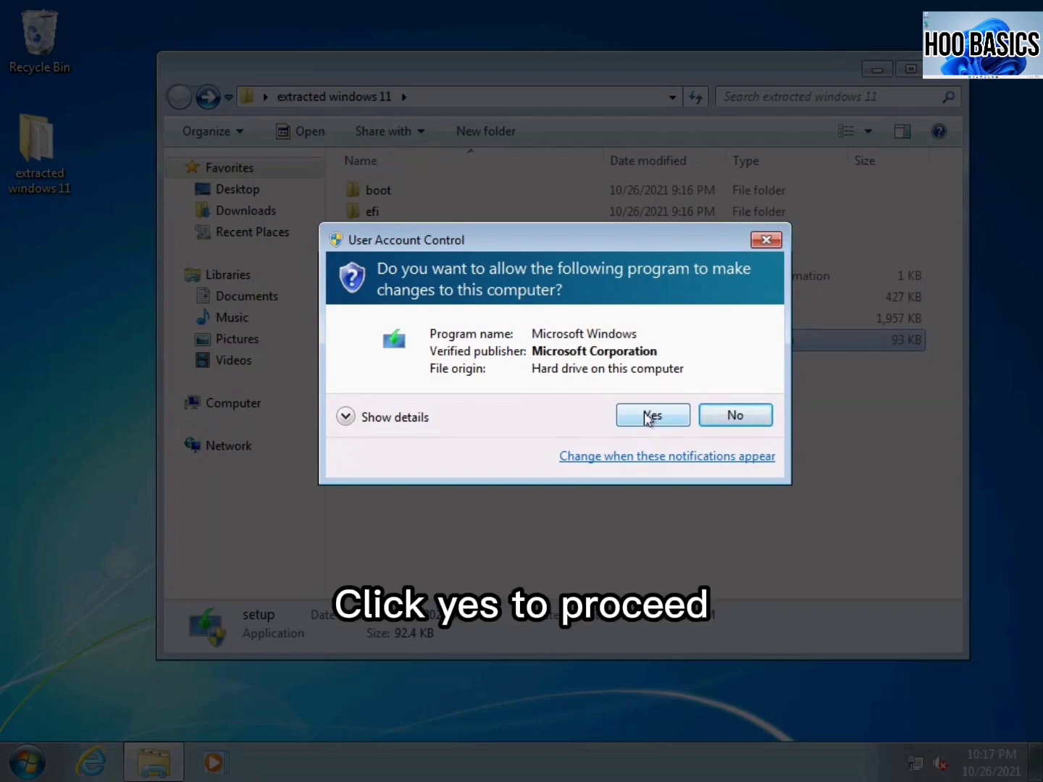
click(650, 416)
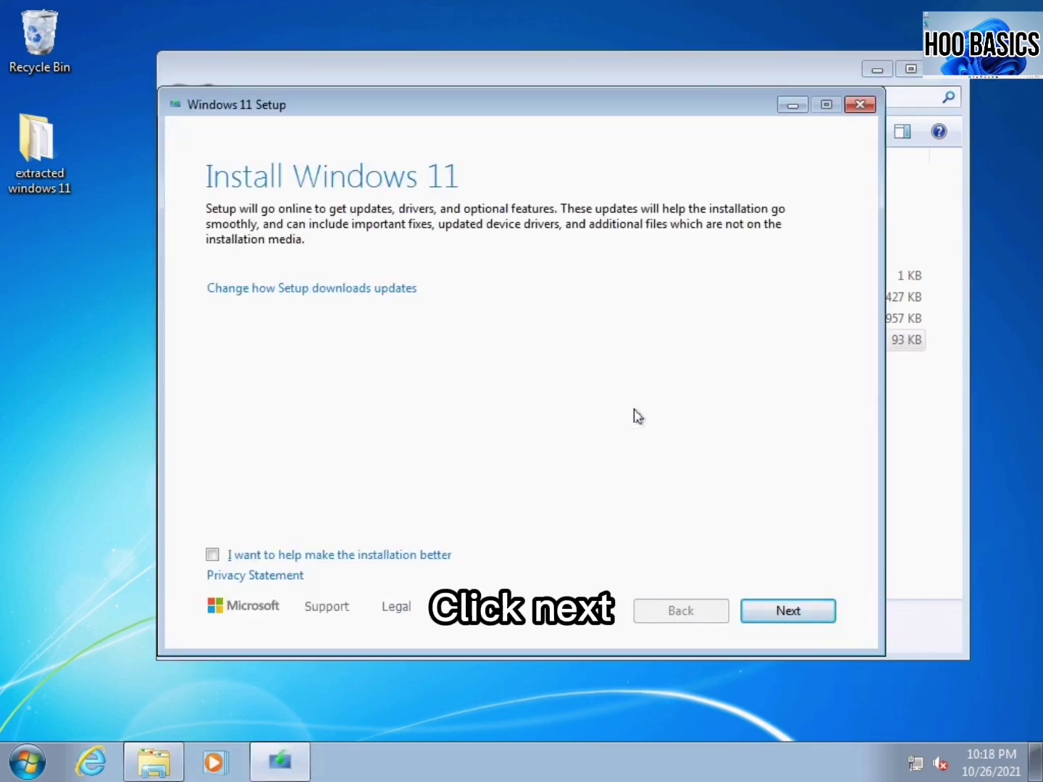
Accept the license terms, keep personal files only, and start installing Windows 11 Pro
click(770, 611)
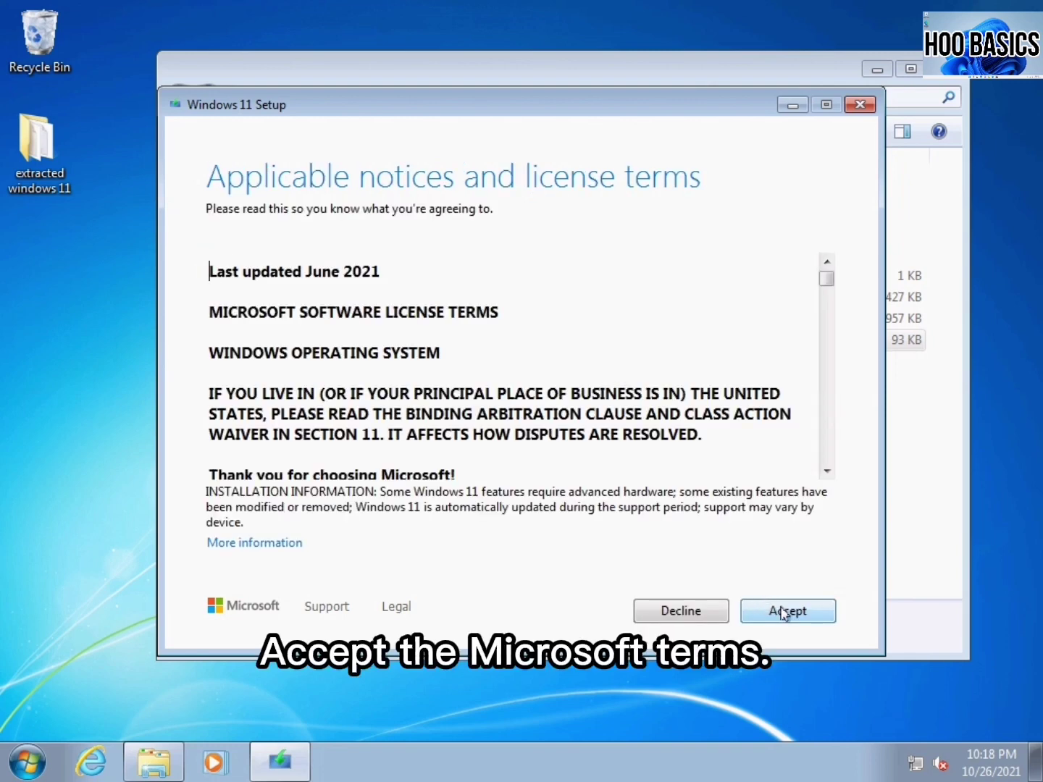
click(784, 612)
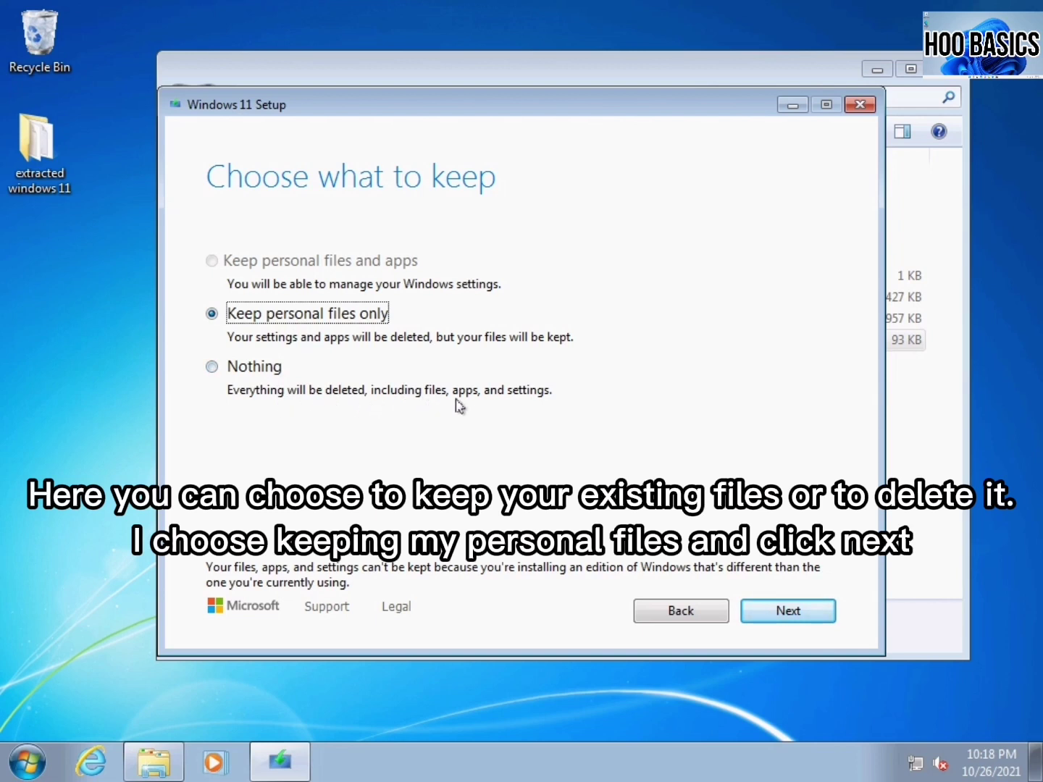
click(785, 614)
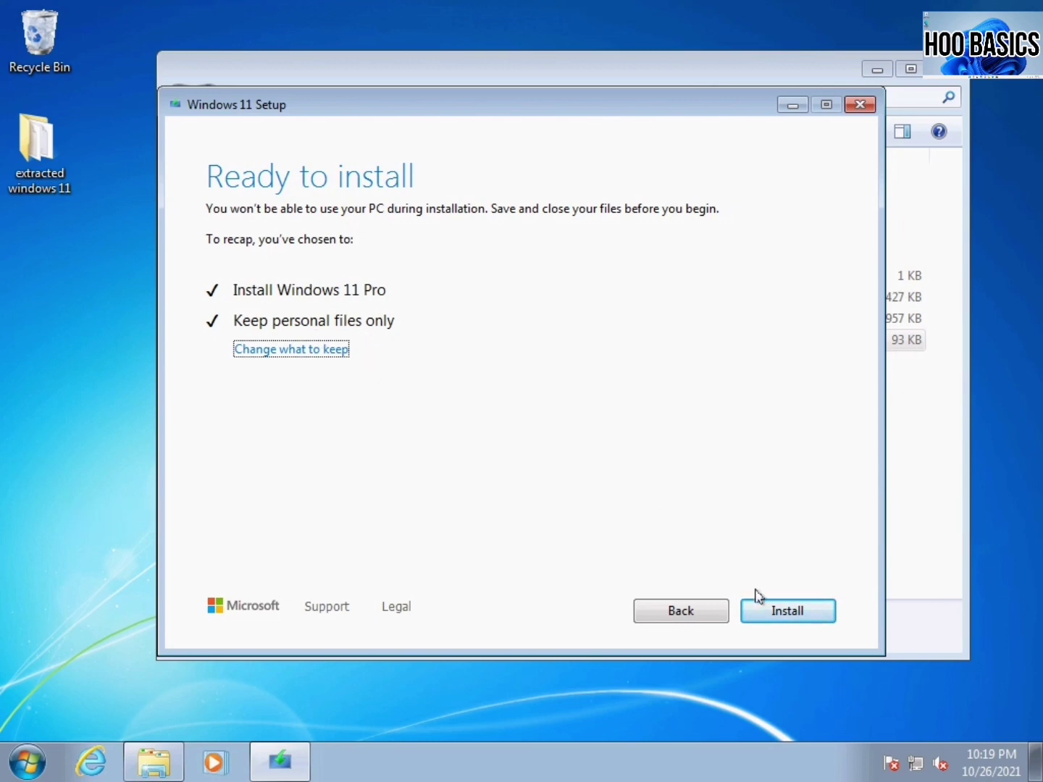
click(786, 613)
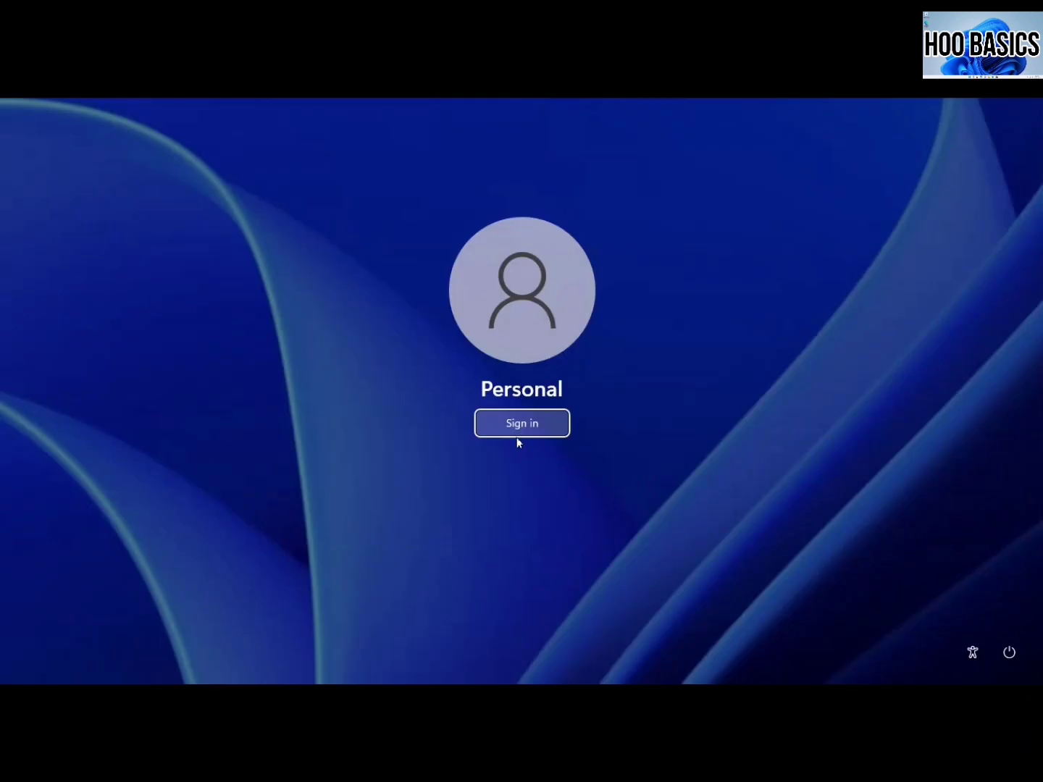
Sign in to the account from the Windows 11 lock screen
click(515, 427)
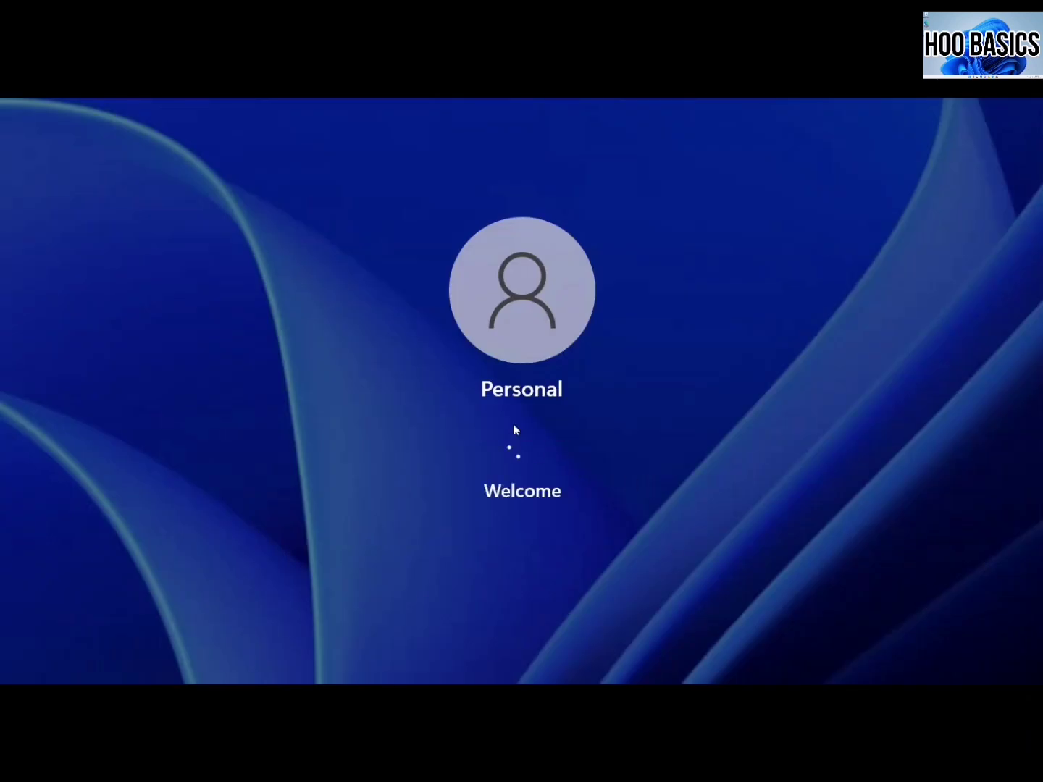